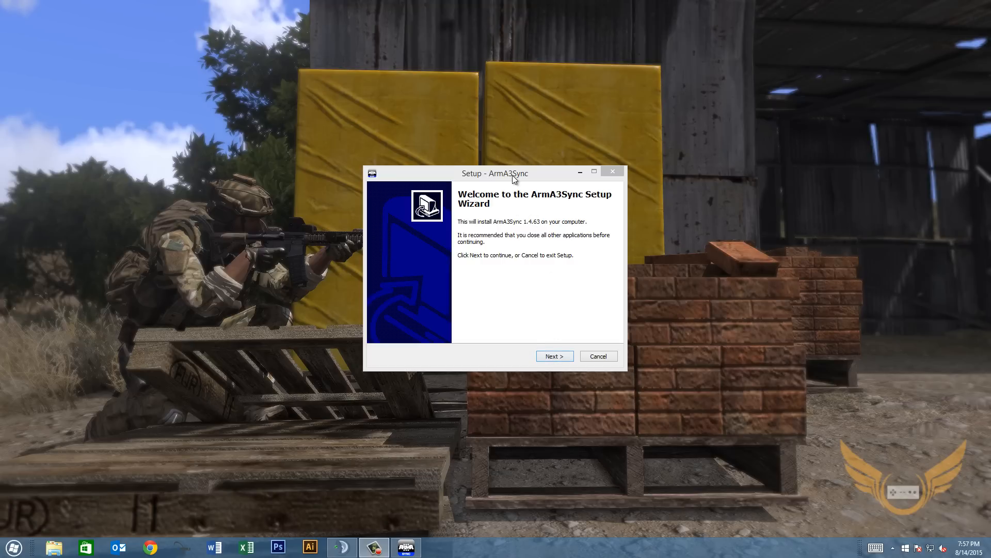
Run the setup wizard with the default folder and desktop icon, then finish and launch ArmA3Sync.
mouse_move(512, 175)
left_mouse_down()
mouse_move(505, 187)
mouse_move(507, 177)
left_mouse_up()
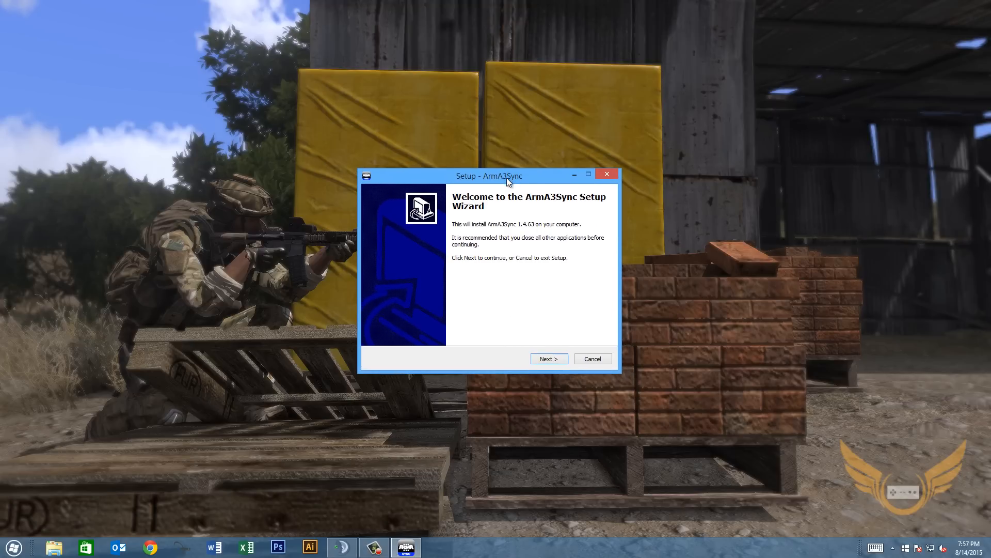
left_click(547, 360)
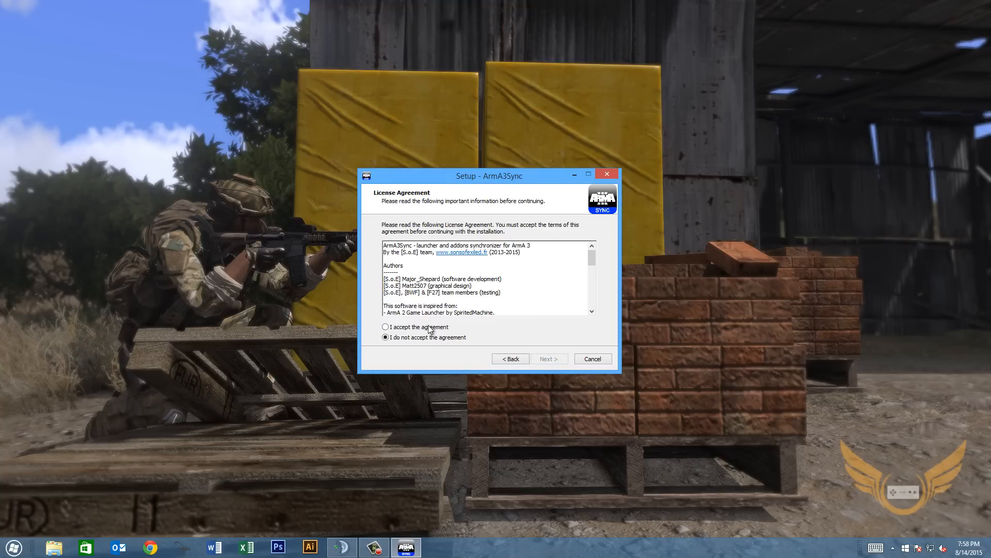
left_click(548, 359)
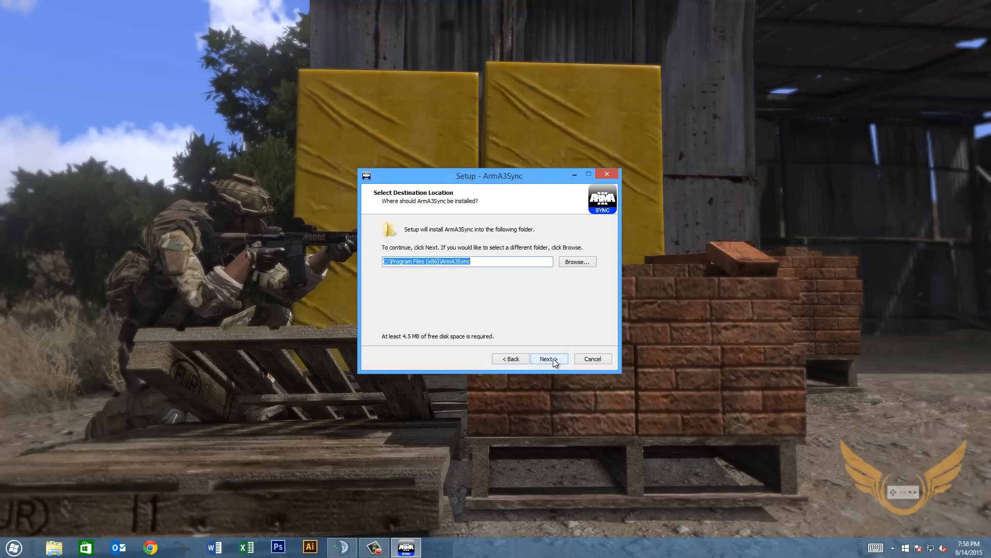
left_click(549, 358)
left_click(553, 358)
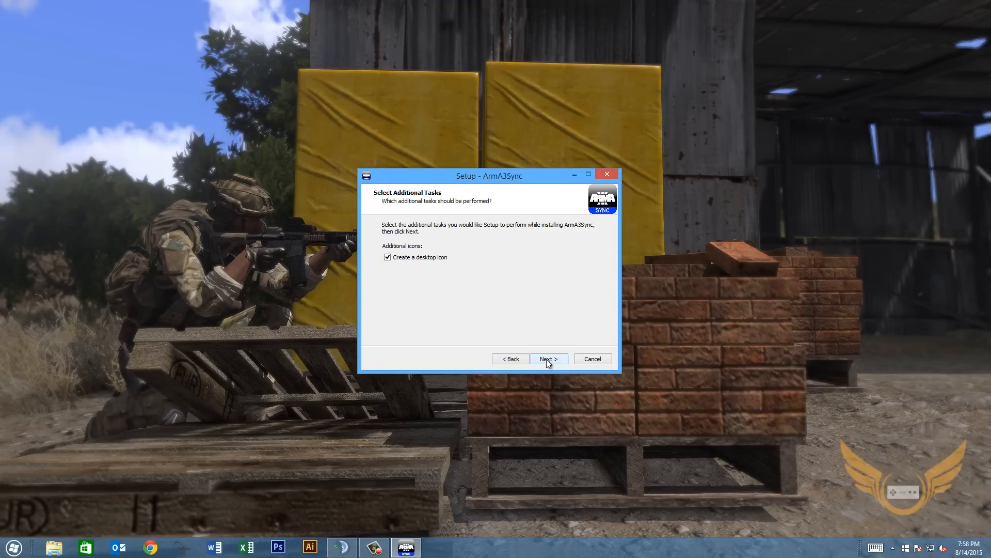
left_click(546, 359)
left_click(546, 357)
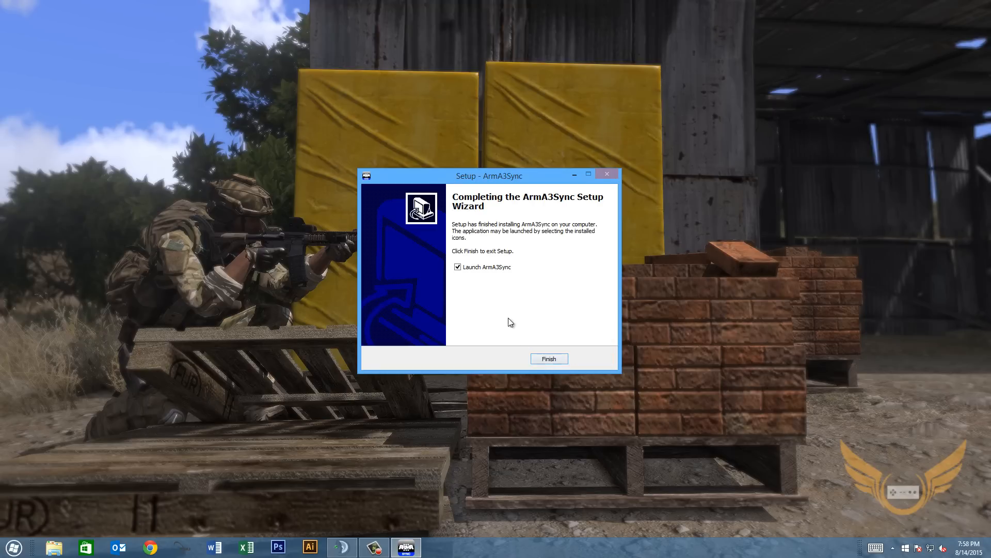
left_click(548, 360)
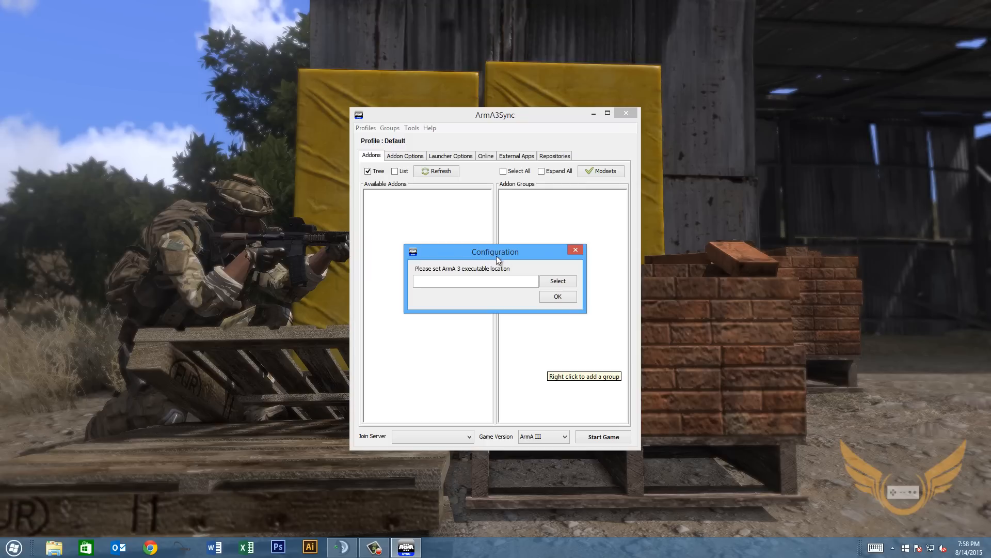
Point the ArmA 3 executable location at arma3battleye.exe in the Arma 3 folder.
left_click_drag(496, 255, 494, 240)
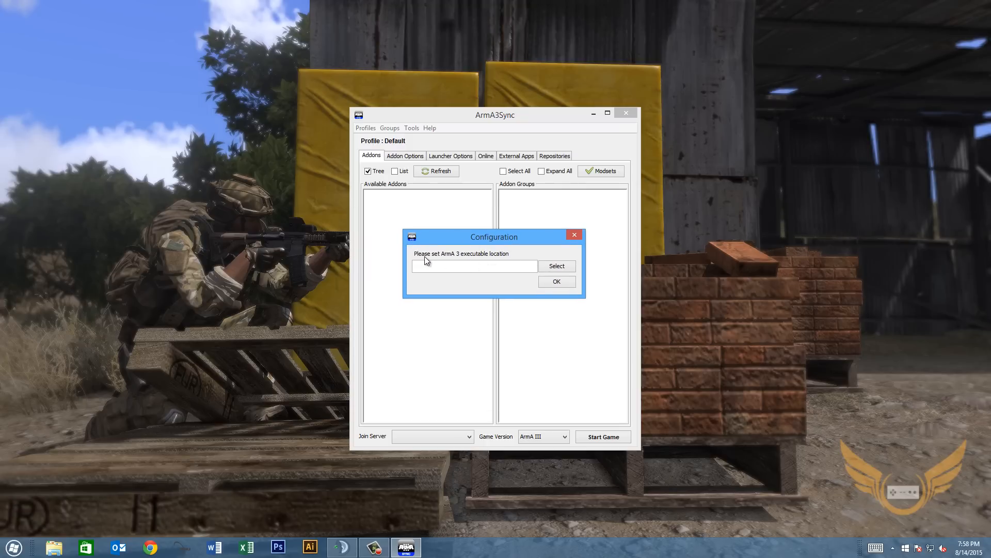
left_click(551, 268)
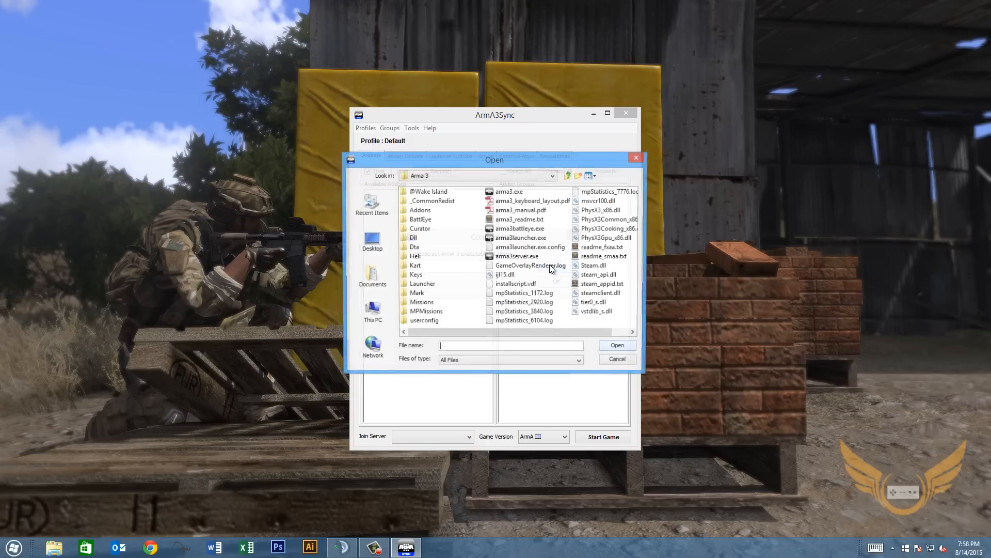
left_click(501, 231)
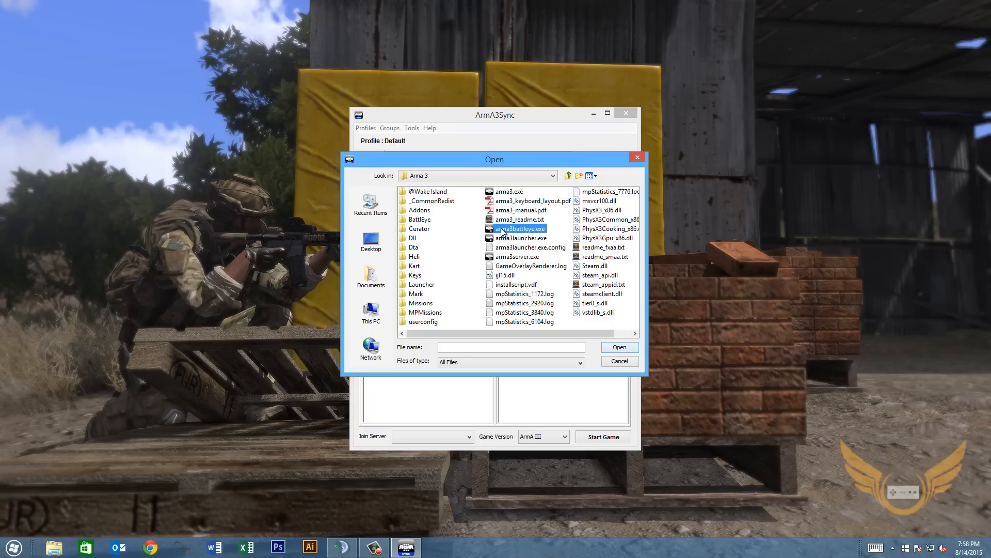
left_click(618, 348)
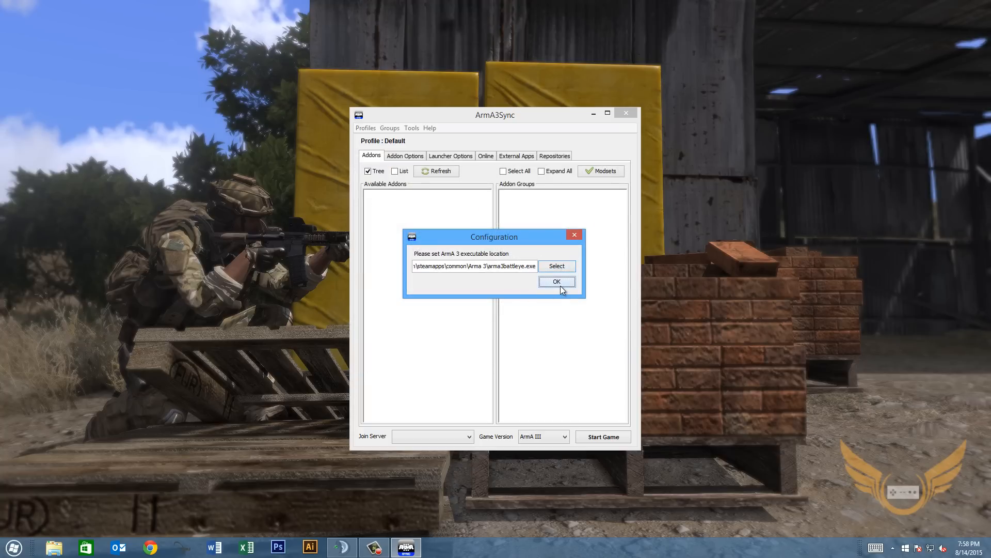
left_click(558, 284)
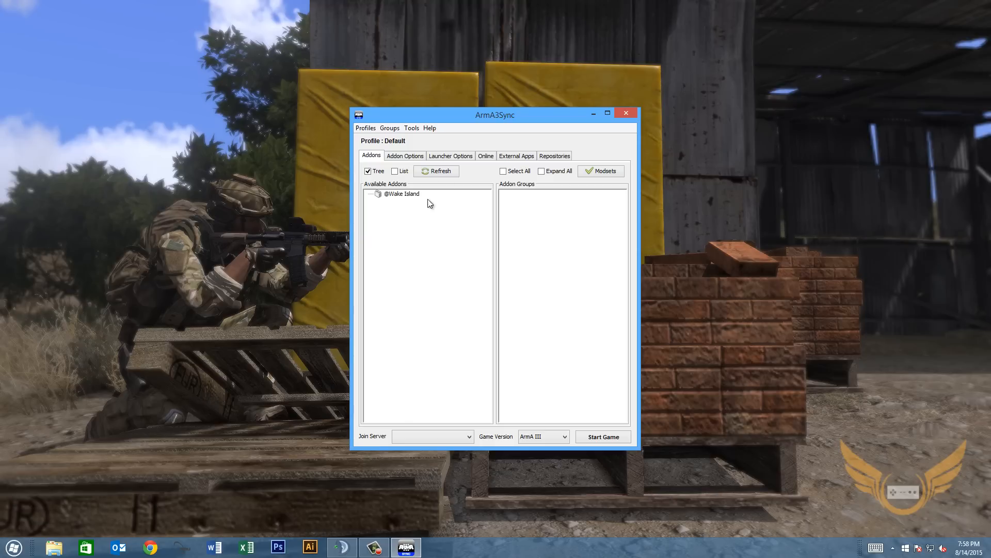
In Launcher Options, enable and pick the player profile and turn on No Pause.
left_click(453, 156)
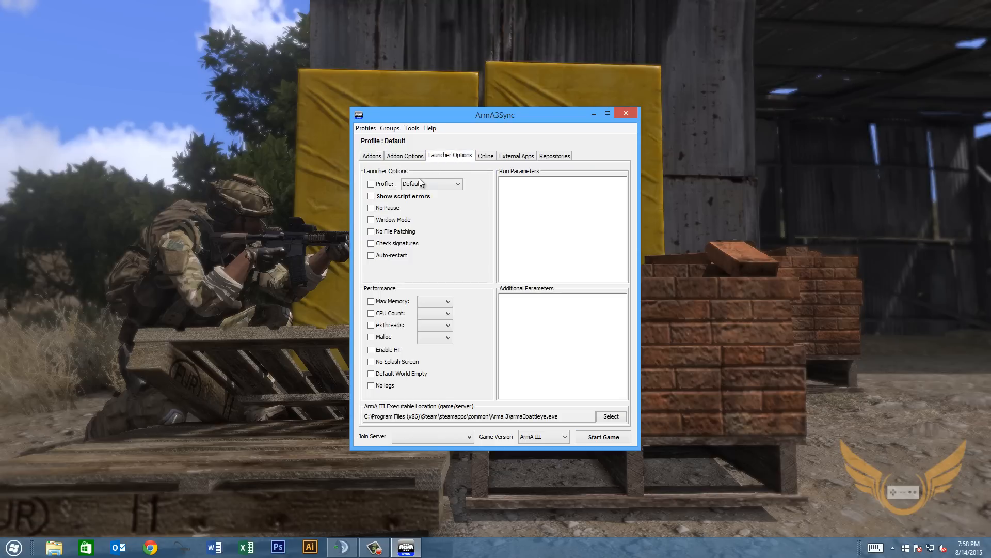
left_click(371, 184)
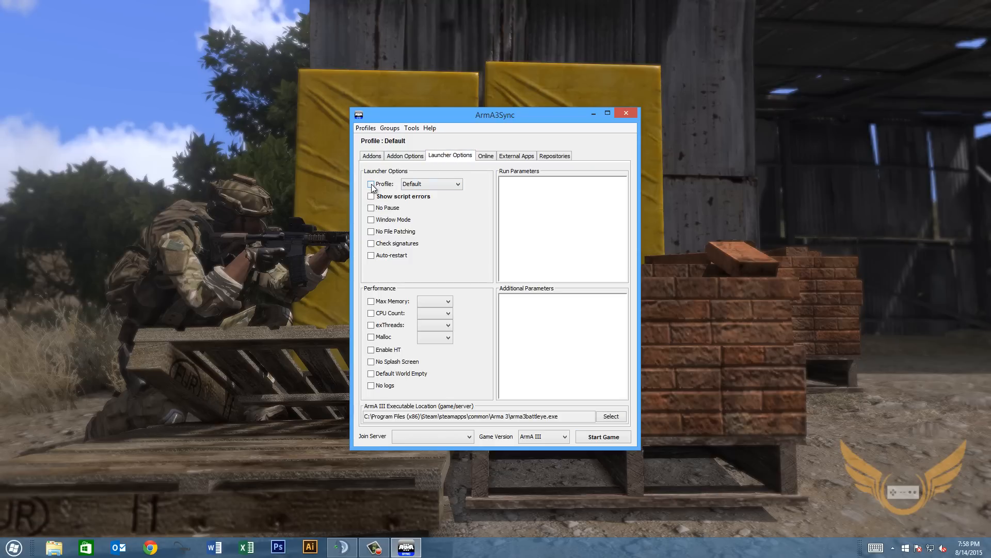
left_click(422, 184)
left_click(420, 200)
left_click(371, 208)
Enable hyperthreading, No Splash Screen, Default World Empty and No logs.
left_click(382, 353)
left_click(390, 362)
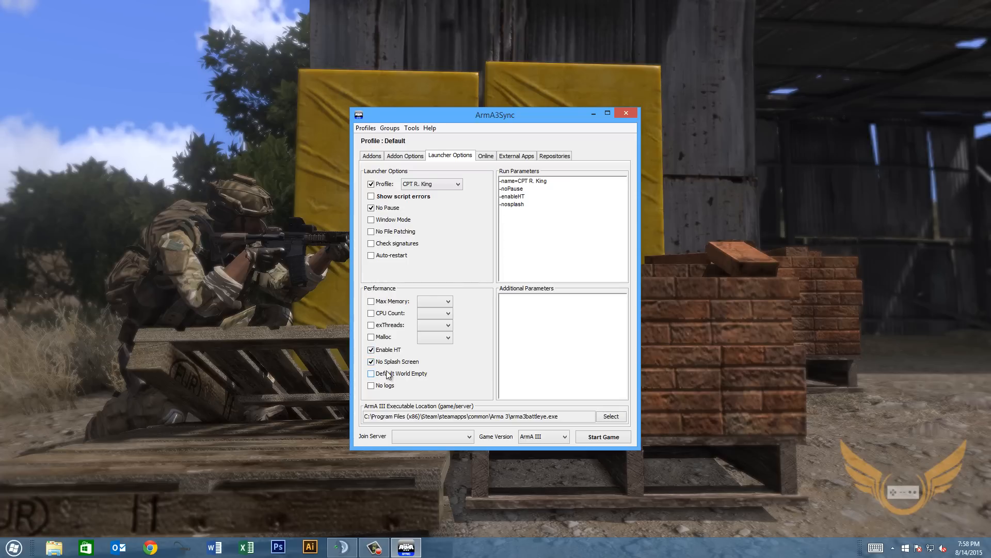
left_click(388, 375)
left_click(385, 387)
Set exThreads to 7 and Max Memory to 2047.
left_click(397, 325)
left_click(427, 329)
left_click(422, 376)
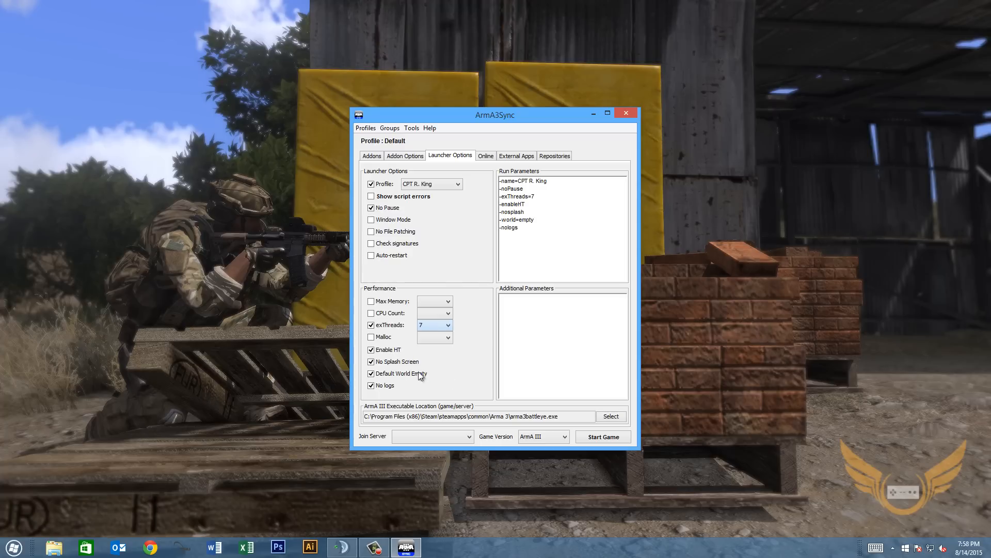
left_click(381, 302)
left_click(429, 301)
left_click(425, 337)
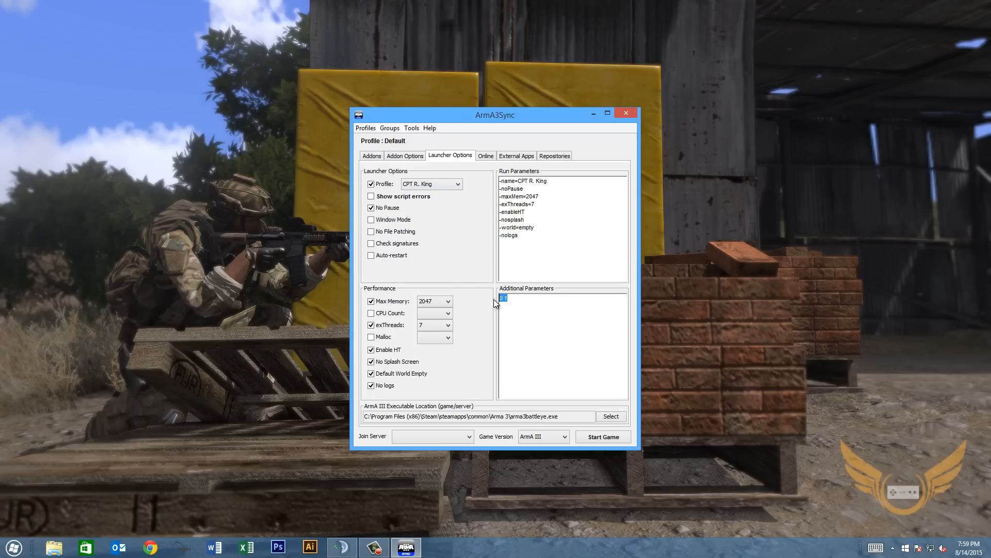
left_click(531, 319)
left_click(401, 160)
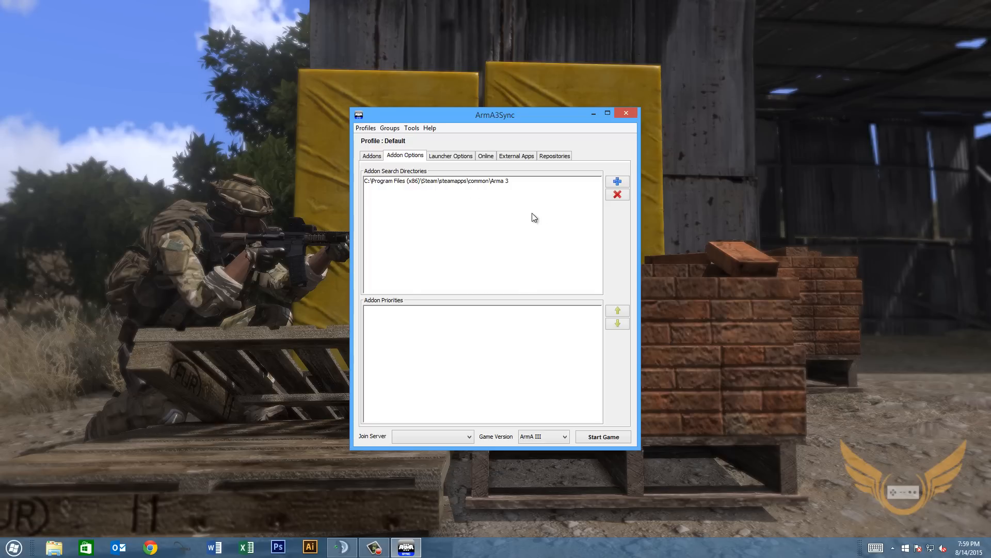
Add the Desktop's New Mods folder as a second addon search directory.
left_click(618, 182)
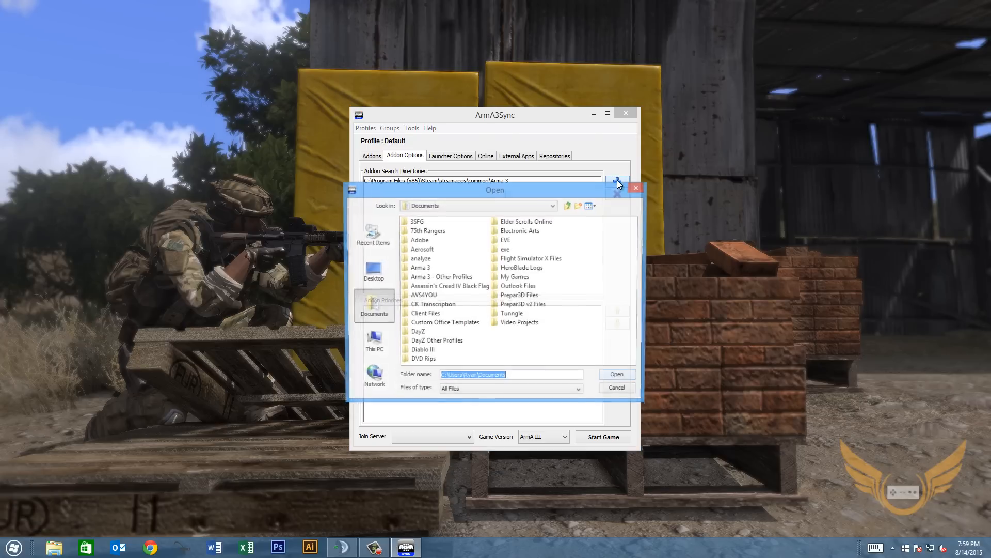
double_click(422, 268)
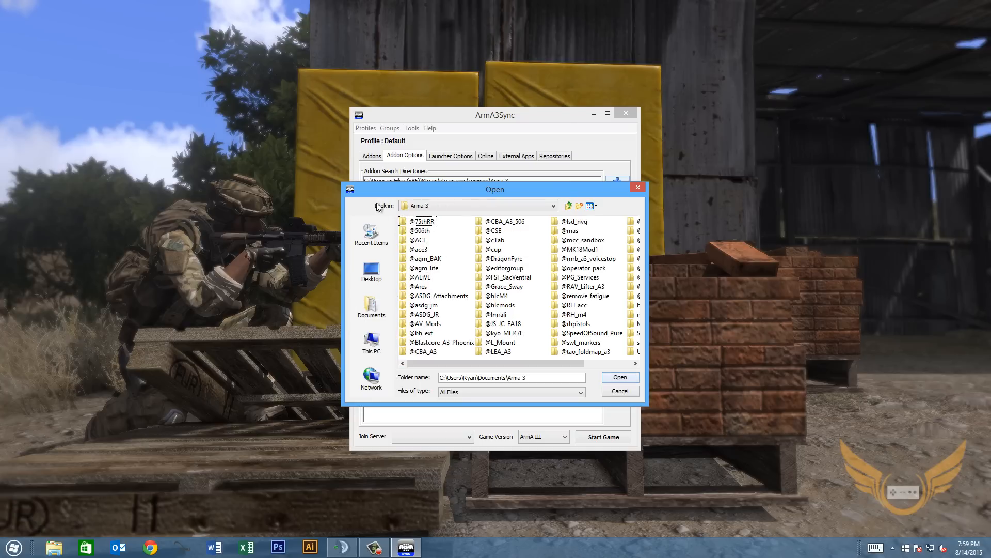
left_click(568, 205)
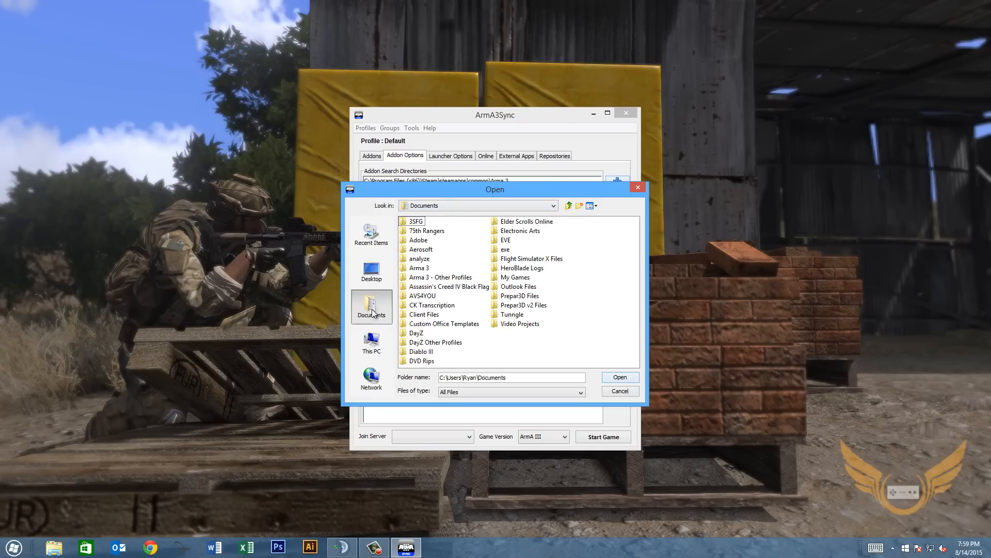
left_click(370, 280)
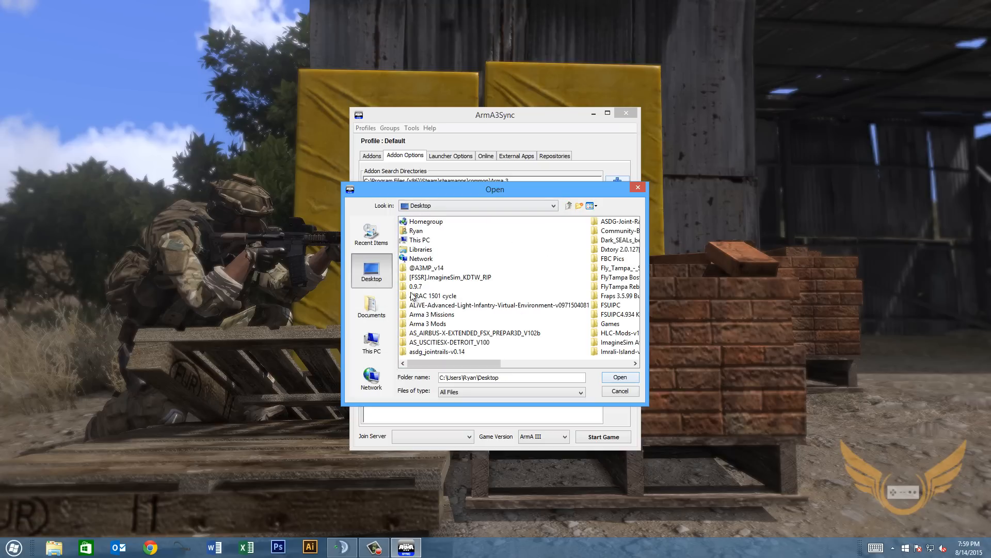
left_click_drag(463, 363, 540, 361)
left_click(603, 260)
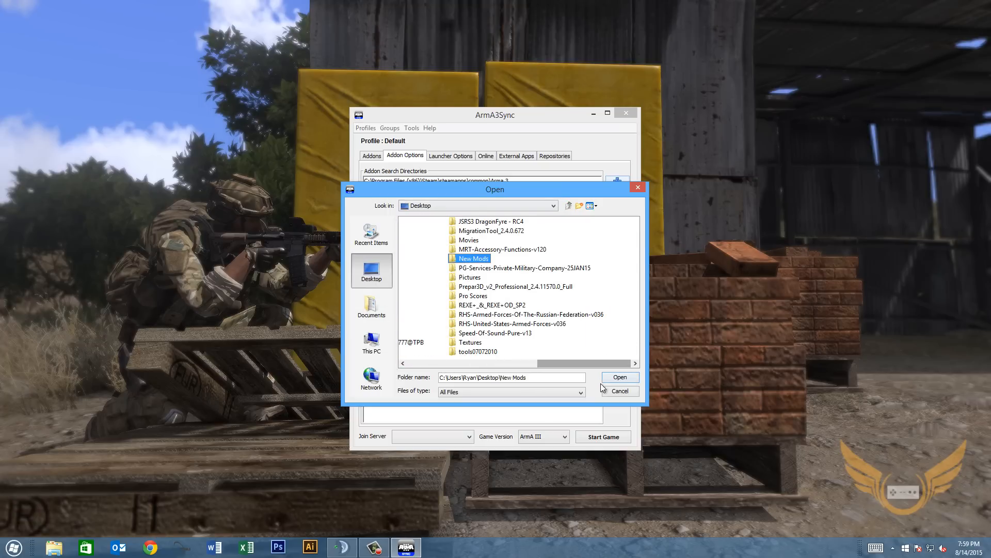
left_click(620, 377)
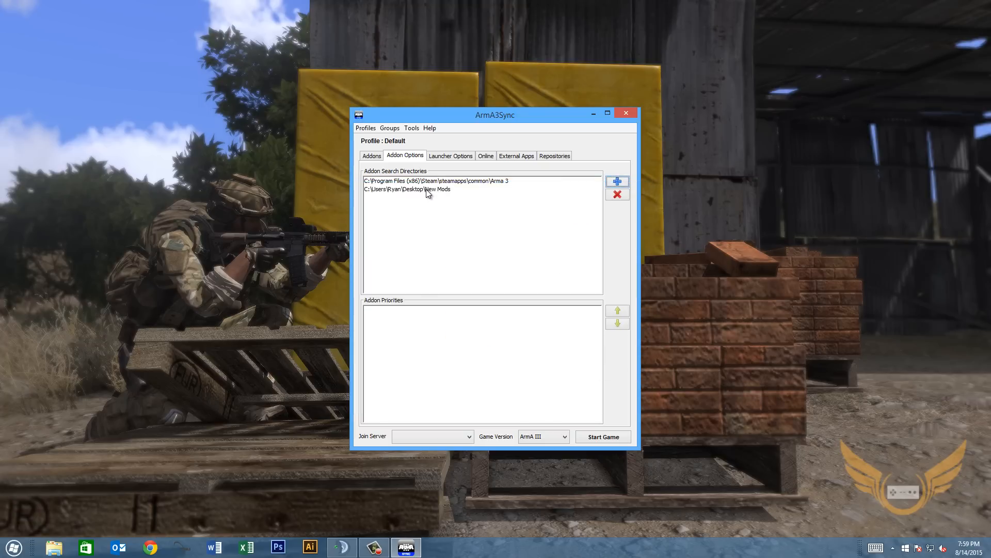
left_click(374, 158)
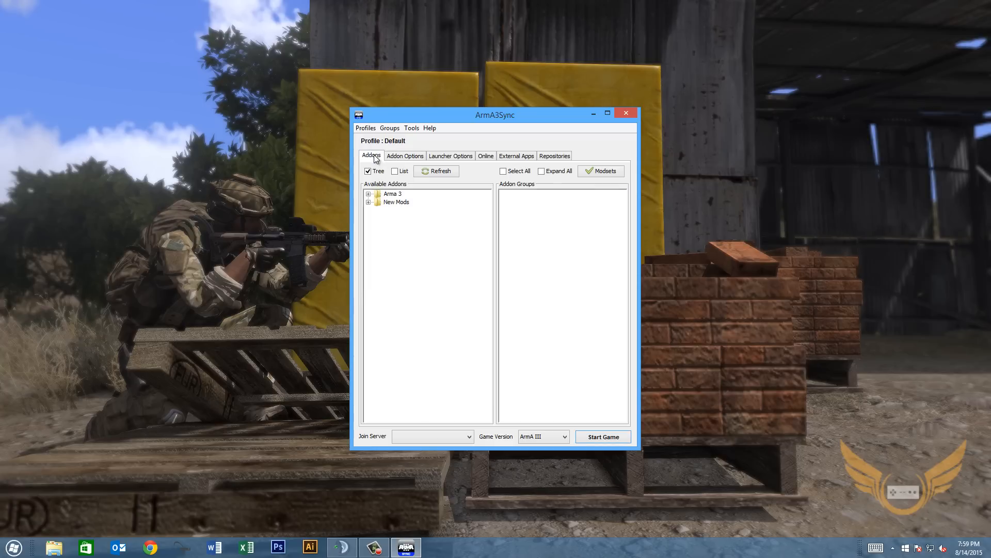
Create a new addon group named Client Sides.
left_click(368, 203)
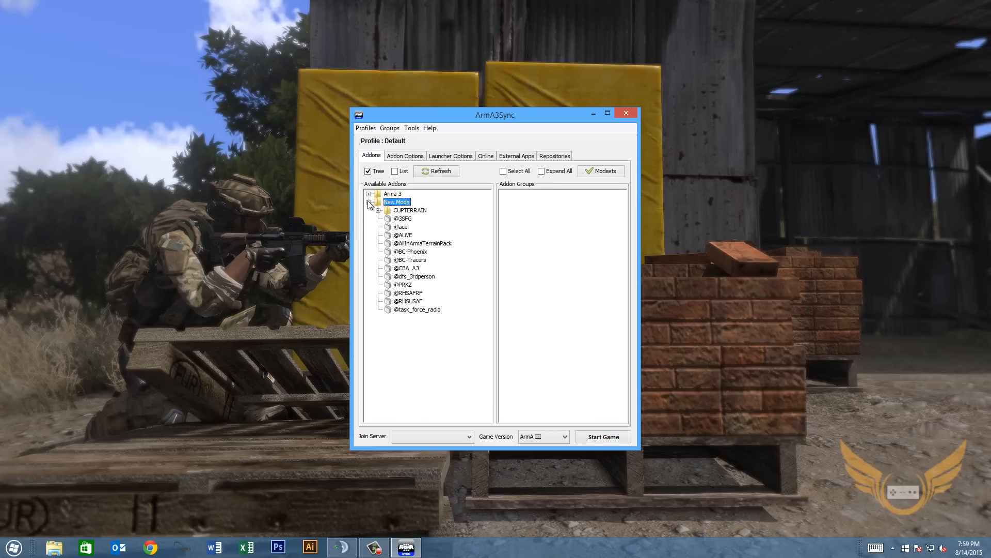
left_click(368, 202)
left_click(368, 203)
left_click(368, 202)
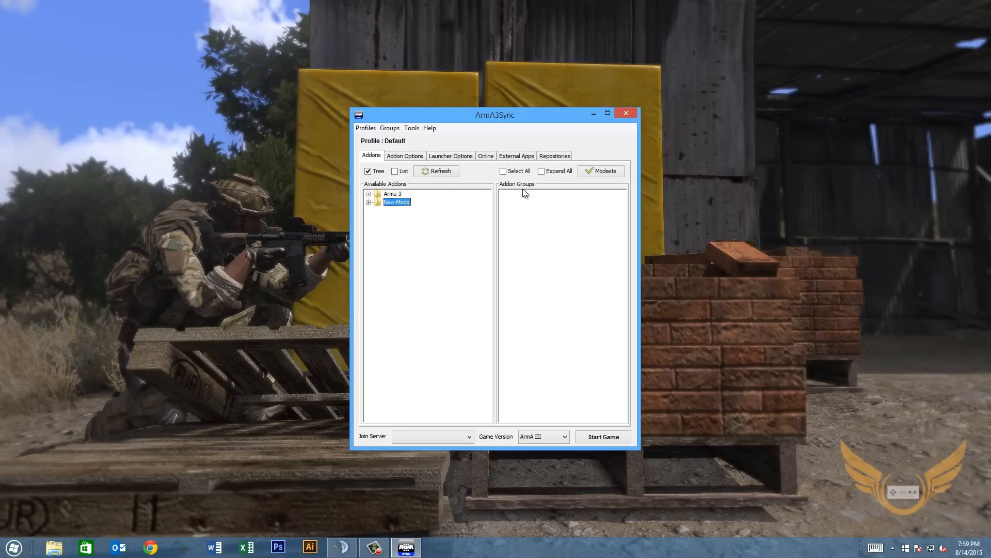
left_click(533, 207)
right_click(531, 203)
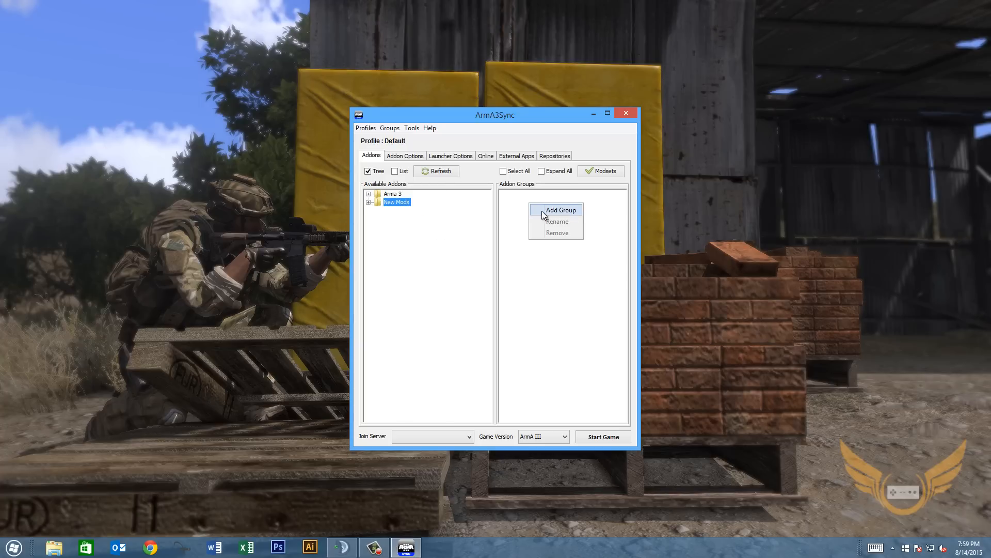
left_click(553, 209)
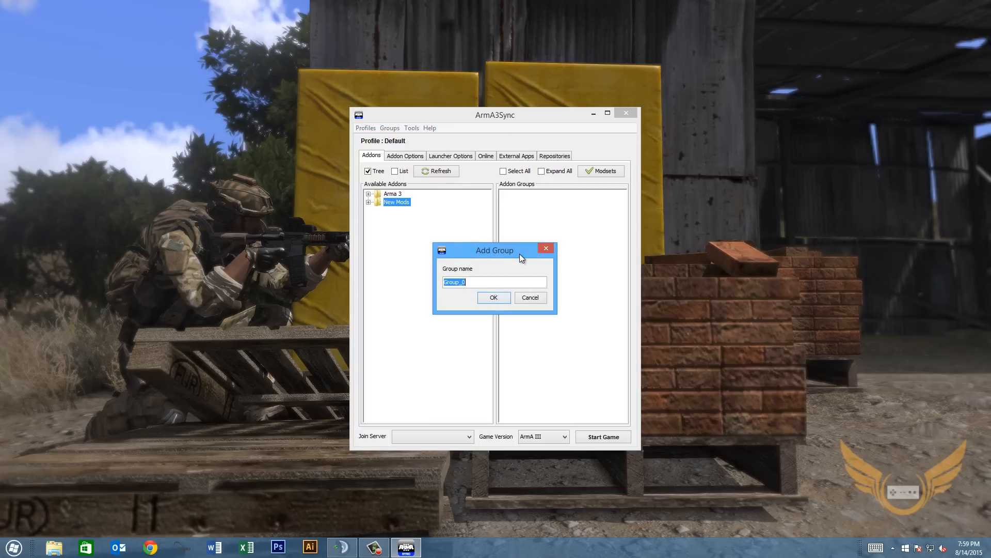
type("Client Sides")
key("Return")
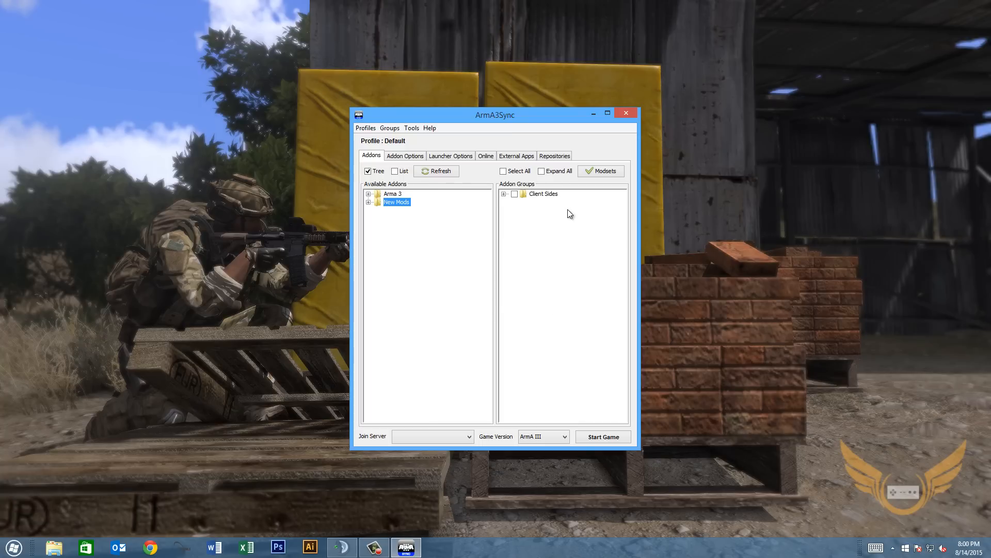
left_click(369, 202)
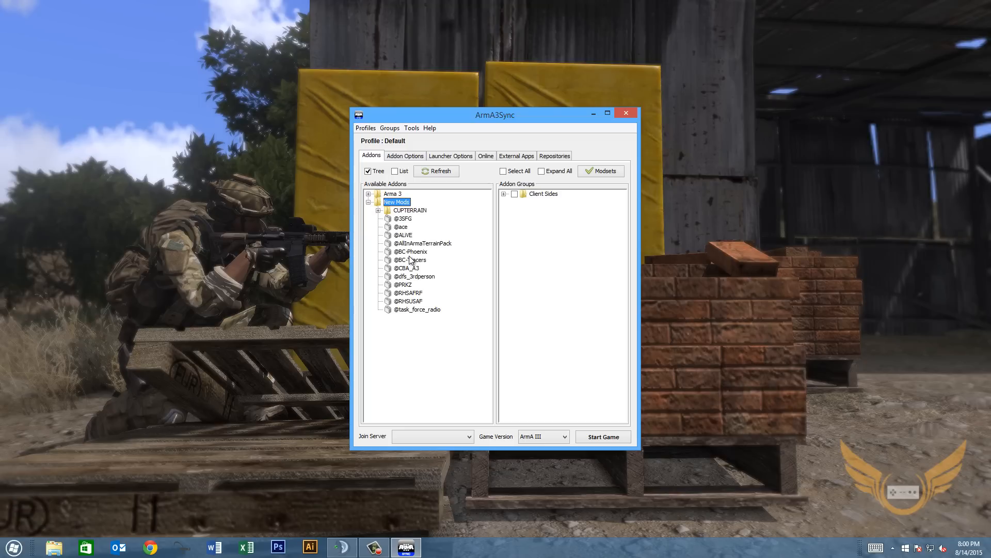
left_click_drag(402, 253, 537, 195)
left_click_drag(411, 261, 534, 203)
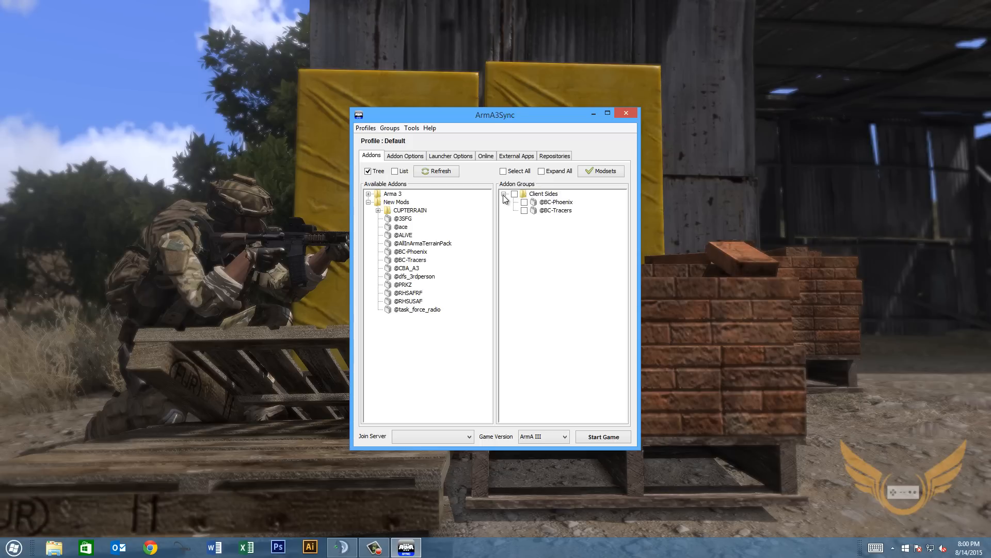
left_click(505, 194)
left_click(552, 156)
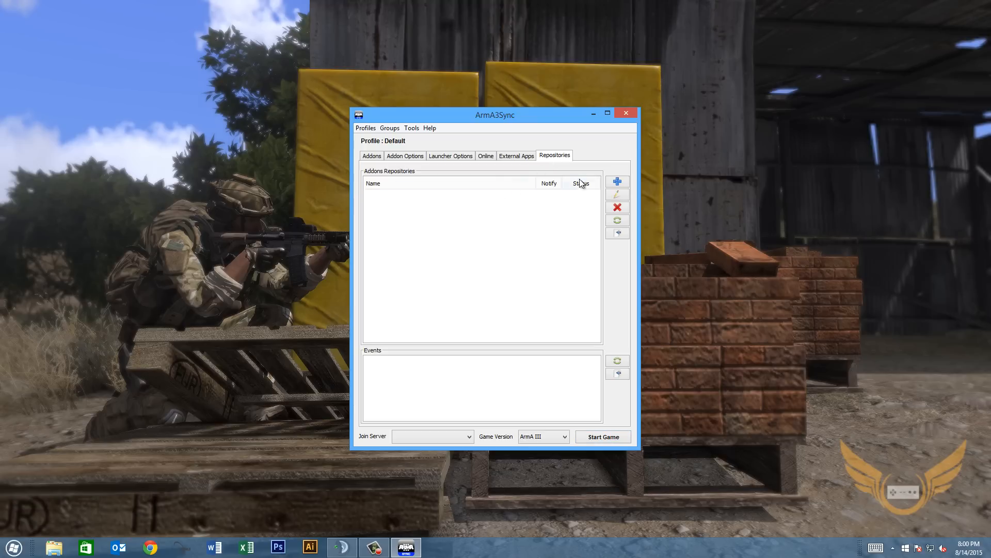
Start a new repository entry named 3SFG.
left_click(617, 181)
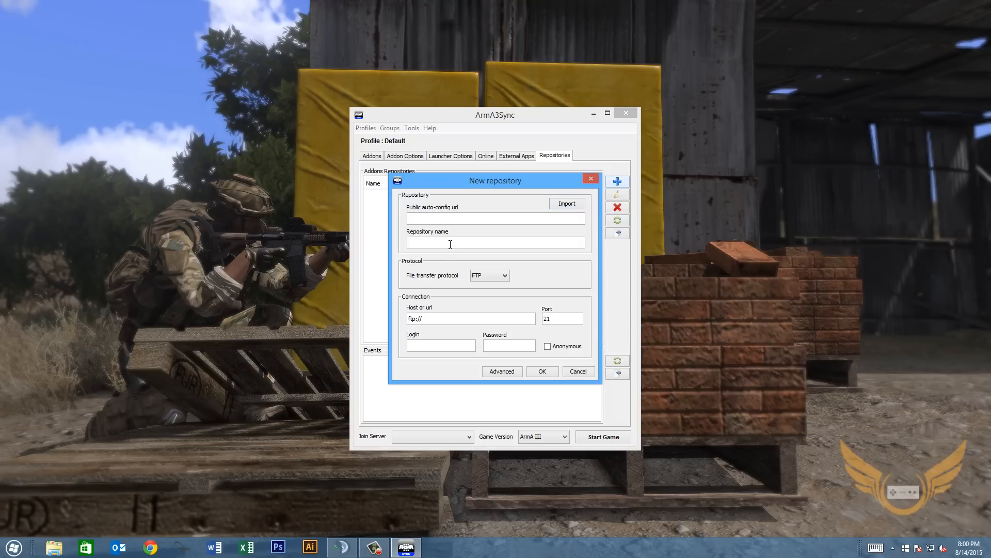
left_click(540, 216)
type("#")
key("BackSpace")
type("3SFG")
Set protocol to HTTP with URL 3sfg.sysadm.io/mods, enter the login and password, and save.
left_click(484, 275)
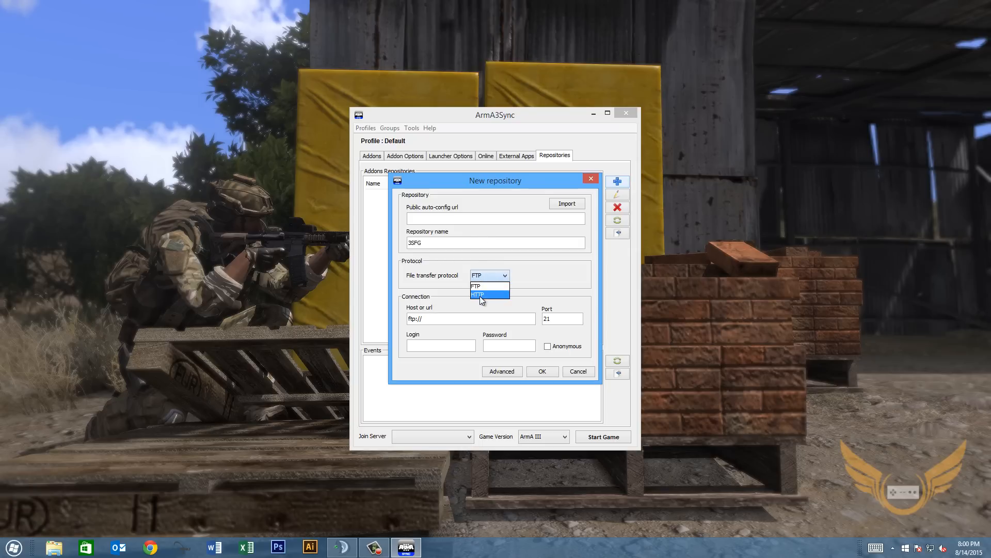
left_click(424, 269)
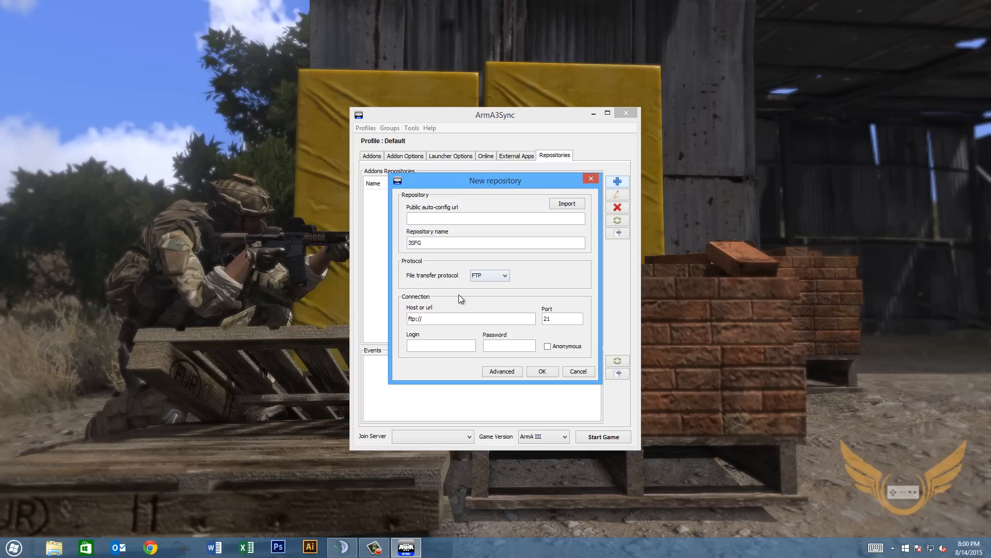
left_click(485, 275)
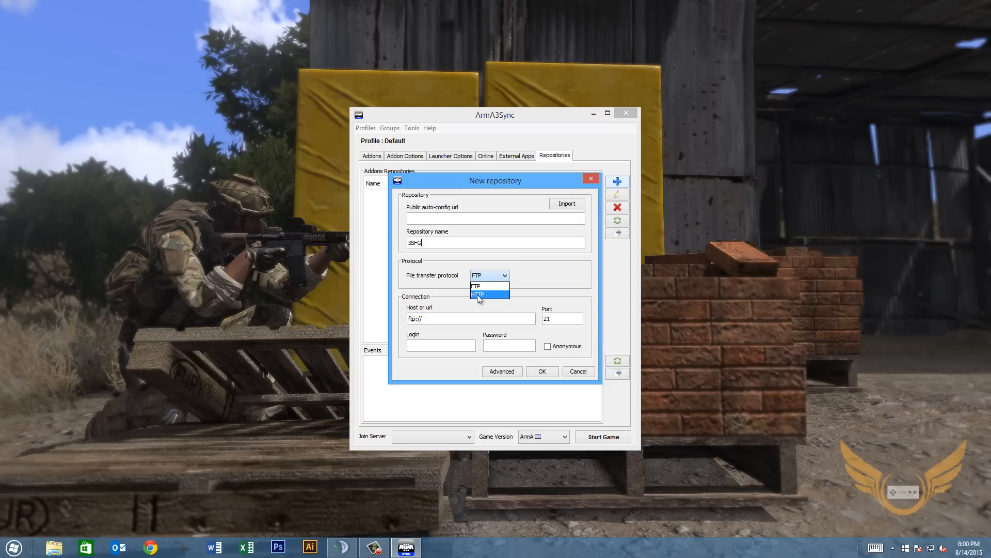
left_click(477, 294)
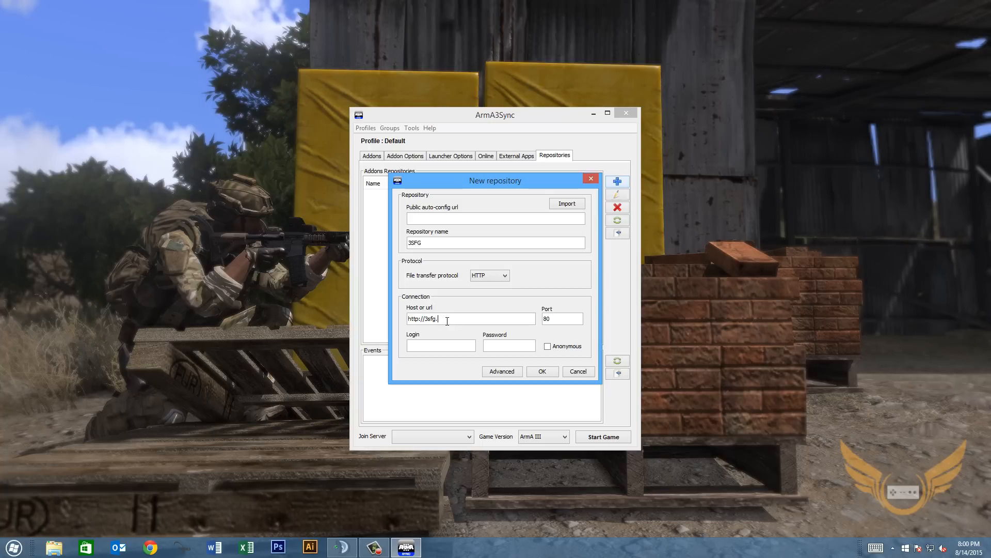
type("ysadm.io/mods")
left_click(443, 344)
type("test")
key("Tab")
type("test")
left_click(540, 371)
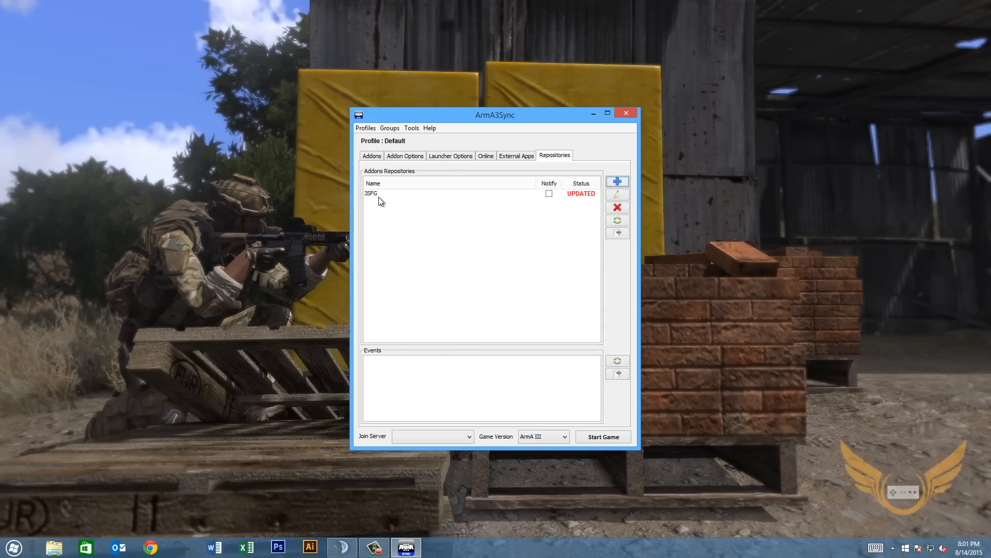
Tick the Notify checkbox on the 3SFG repository row.
left_click(467, 195)
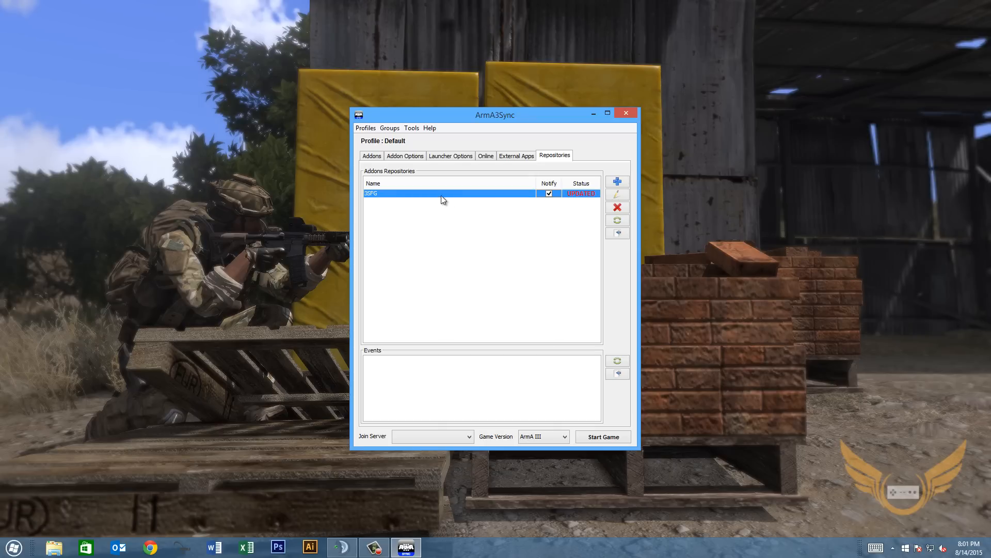
Connect to 3SFG, choose New Mods as default destination folder, and check for addons.
left_click(617, 234)
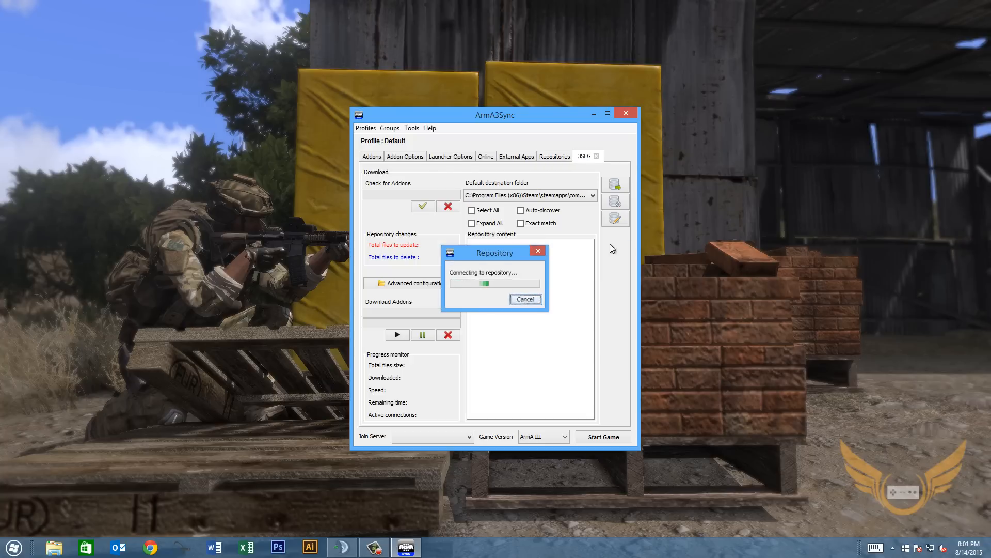
left_click(509, 196)
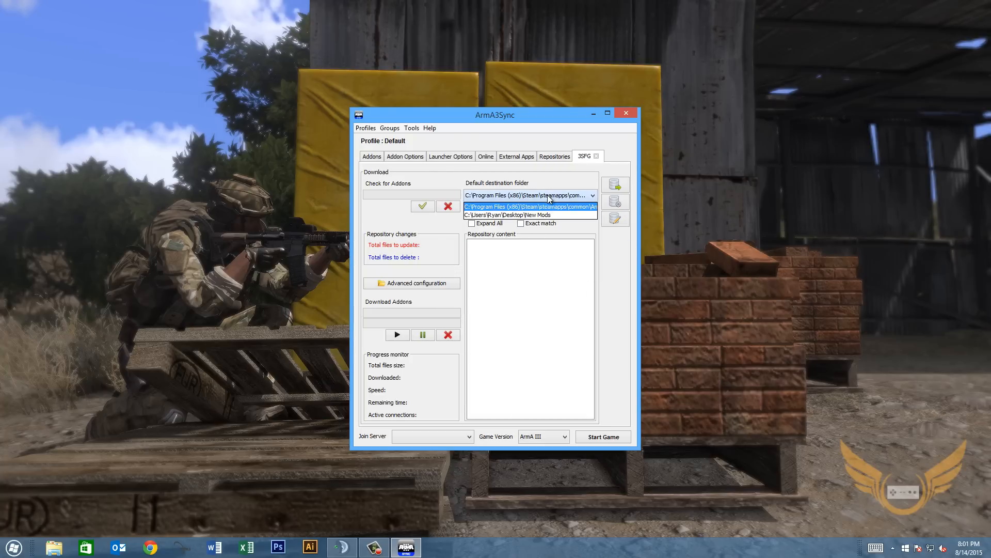
left_click(511, 196)
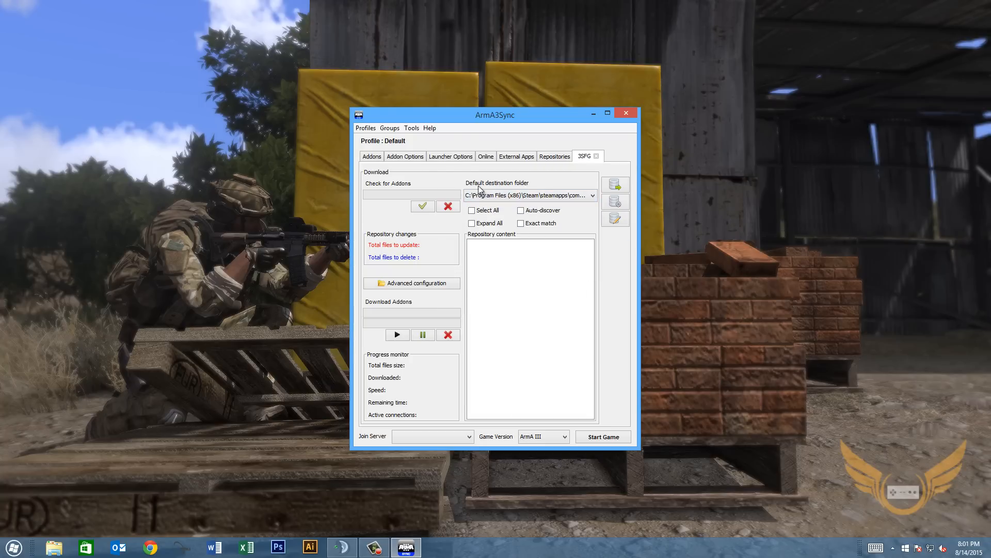
left_click(504, 196)
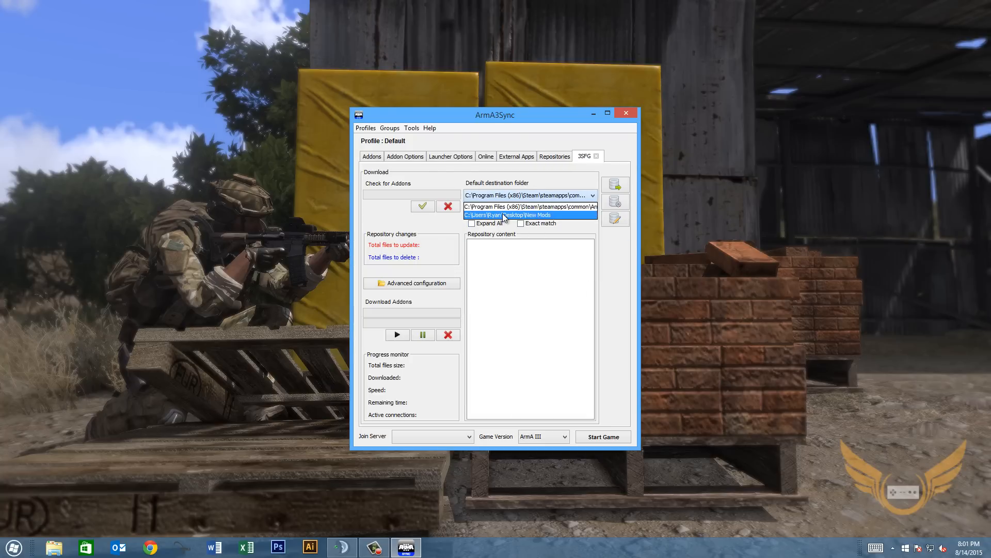
left_click(505, 214)
left_click(515, 196)
left_click(510, 215)
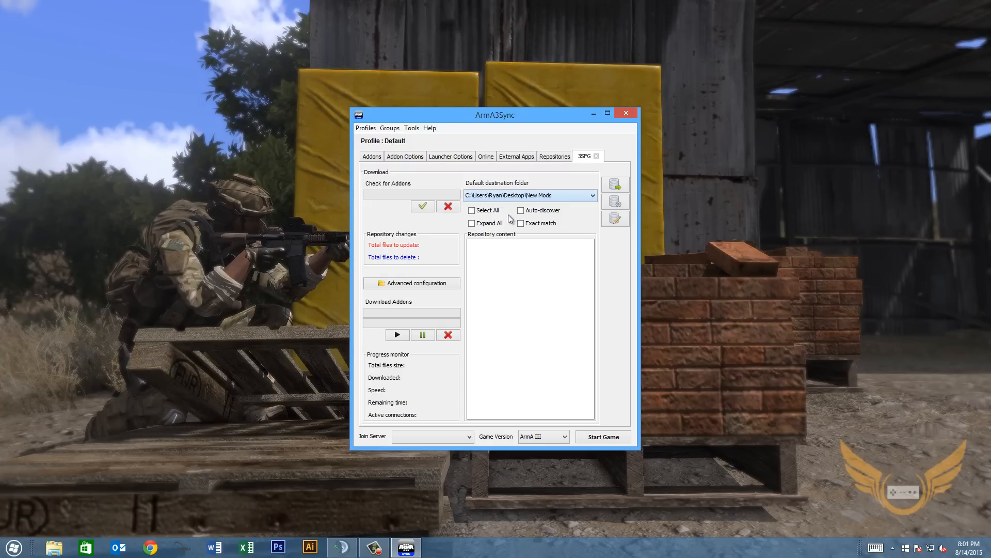
left_click(422, 207)
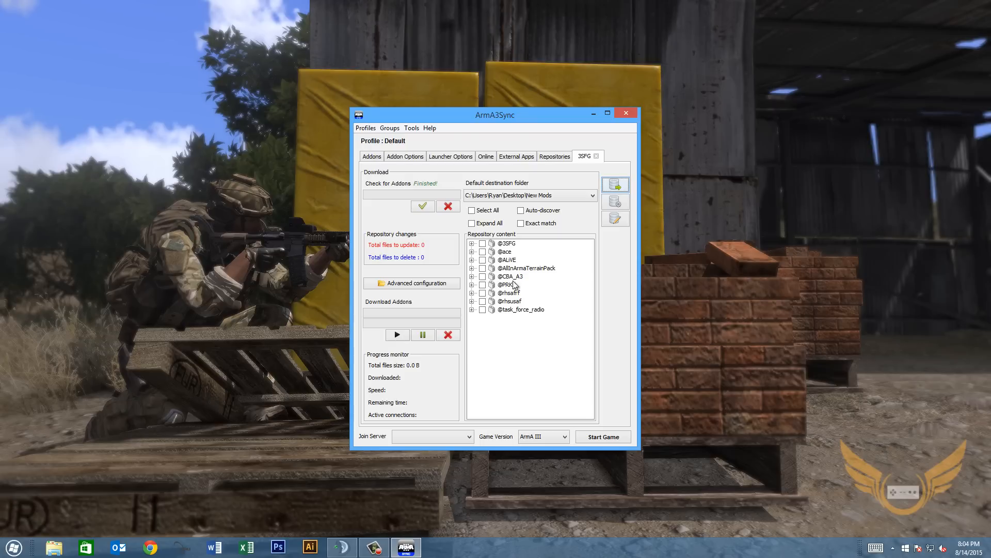
left_click(482, 243)
left_click(482, 251)
left_click(482, 260)
left_click(482, 243)
left_click(483, 251)
left_click(482, 260)
left_click(482, 276)
left_click(483, 285)
left_click(483, 284)
left_click(483, 276)
left_click(483, 252)
left_click(483, 260)
left_click(483, 252)
left_click(597, 157)
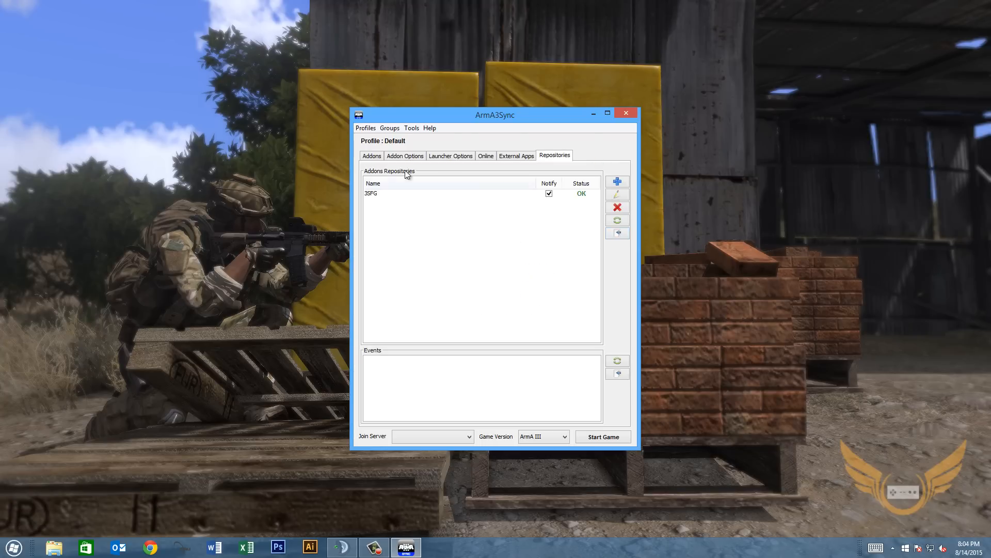
Import the 3SFG repository modset as an addon group through Modsets.
left_click(376, 157)
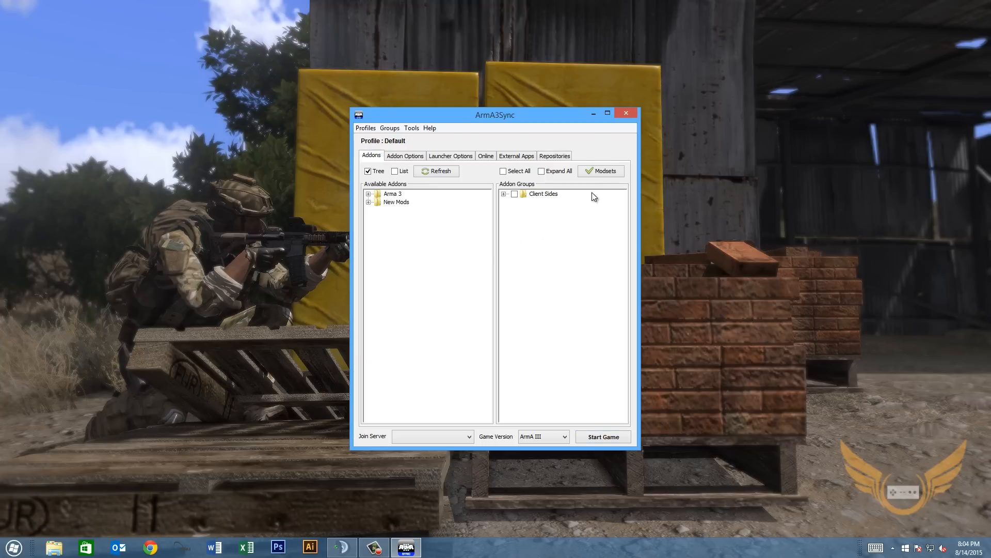
left_click(604, 173)
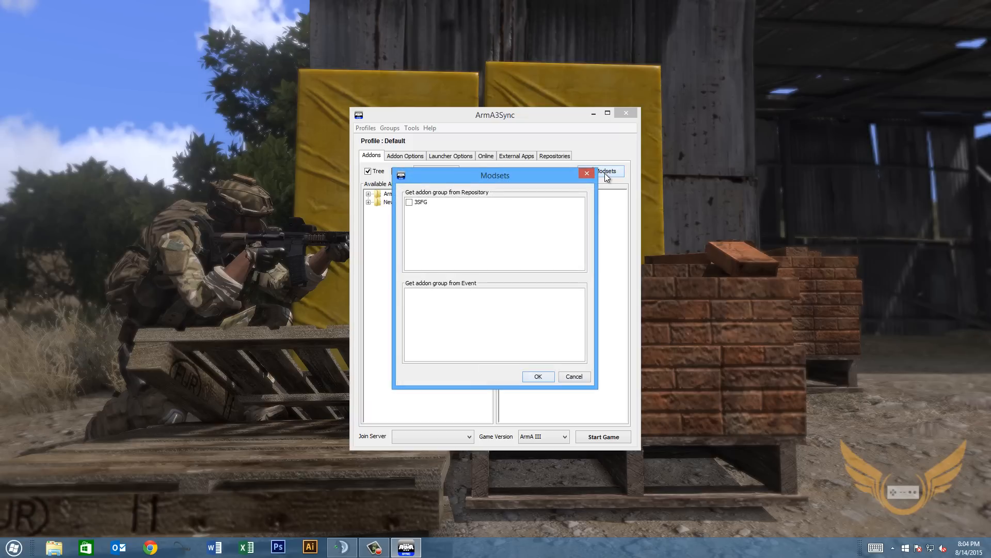
left_click(409, 202)
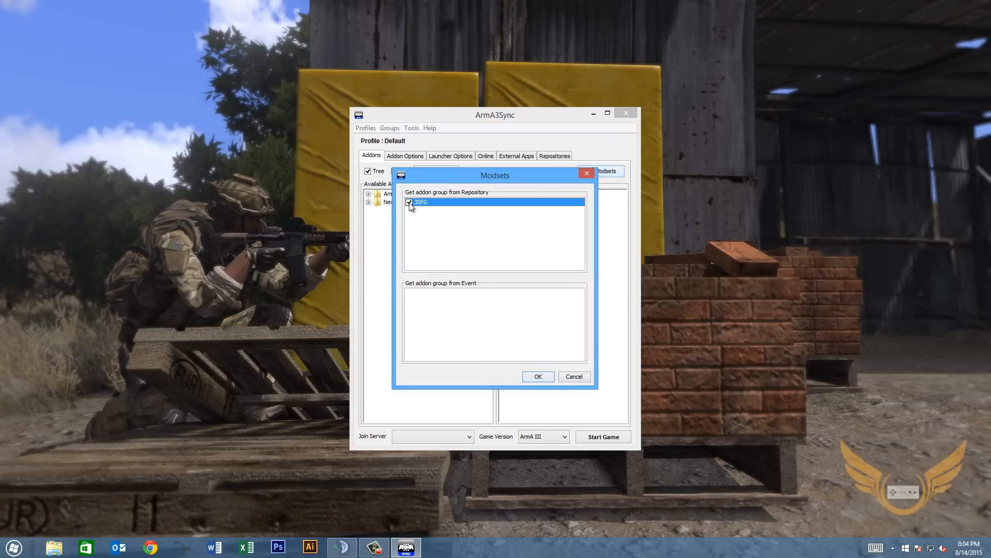
left_click(535, 376)
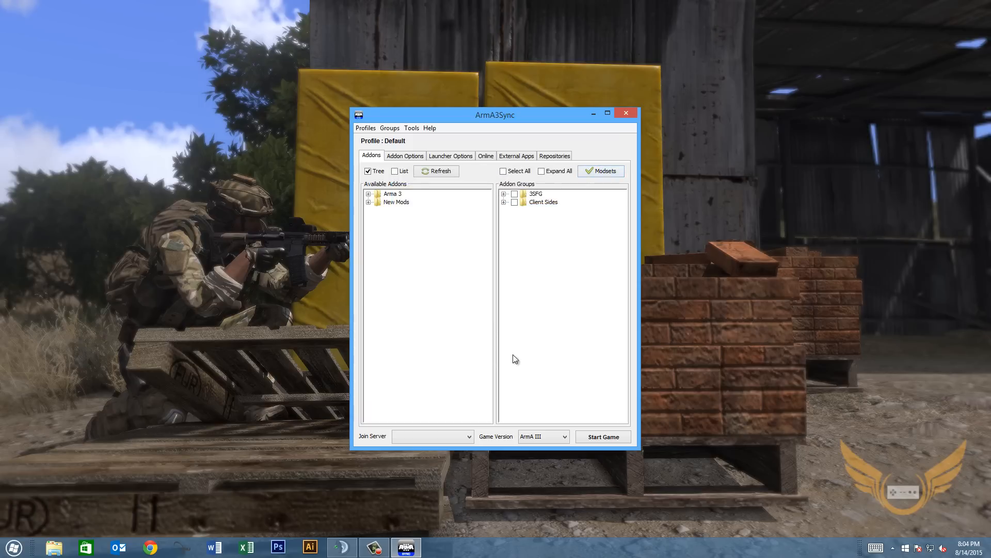
Tick both the 3SFG and Client Sides addon groups.
left_click(503, 194)
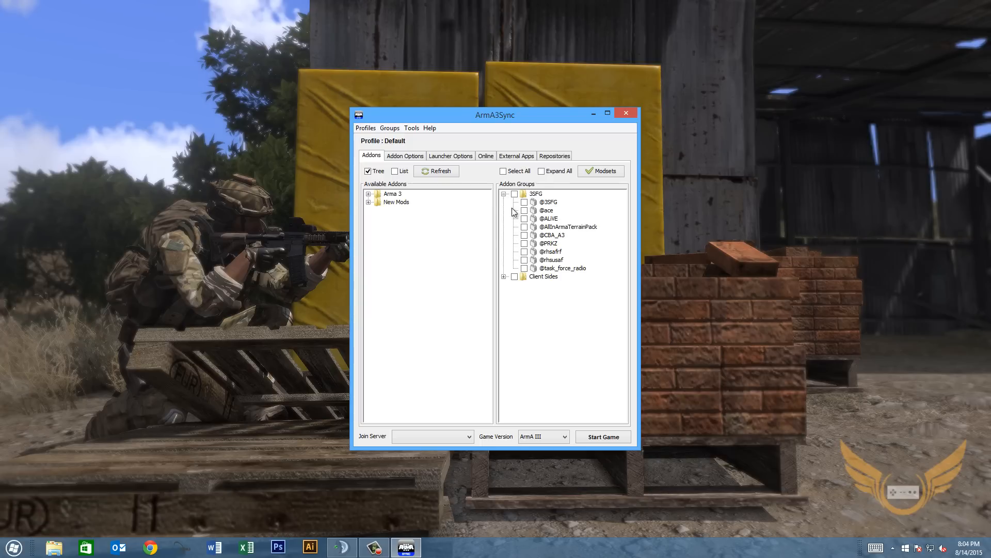
left_click(504, 194)
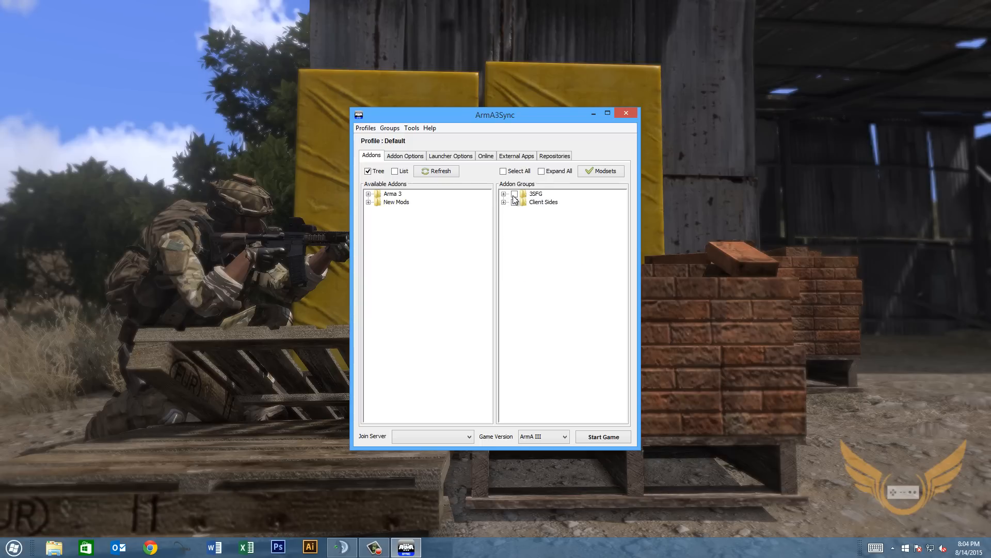
left_click(514, 194)
left_click(515, 202)
left_click(604, 437)
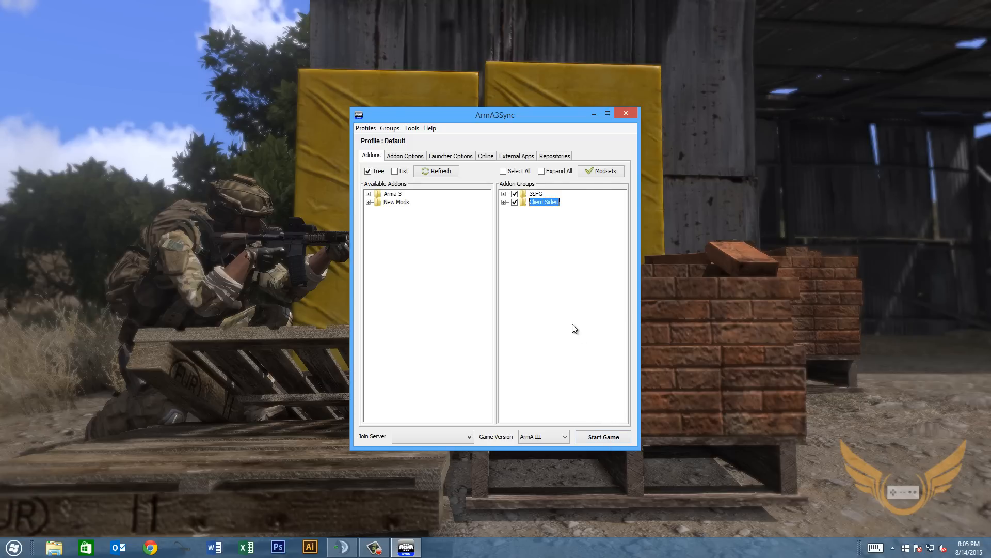